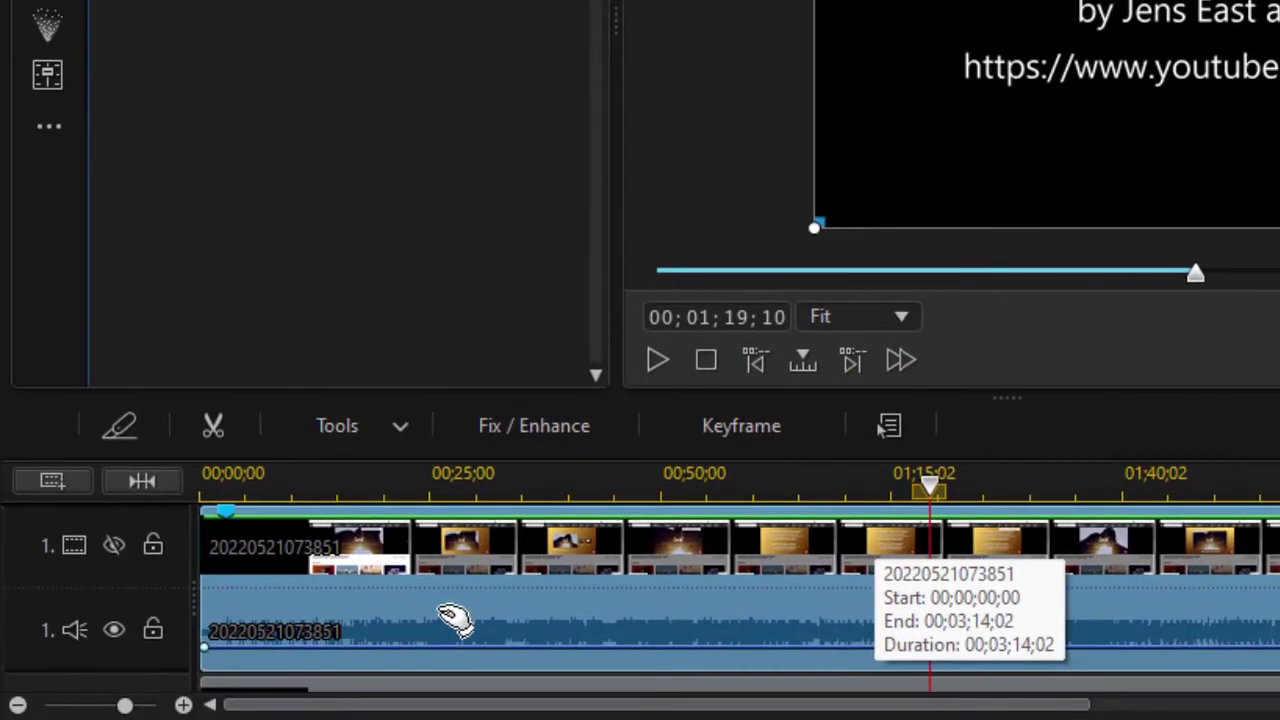
Open the context menu of the song clip on the PowerDirector timeline.
right_click(455, 618)
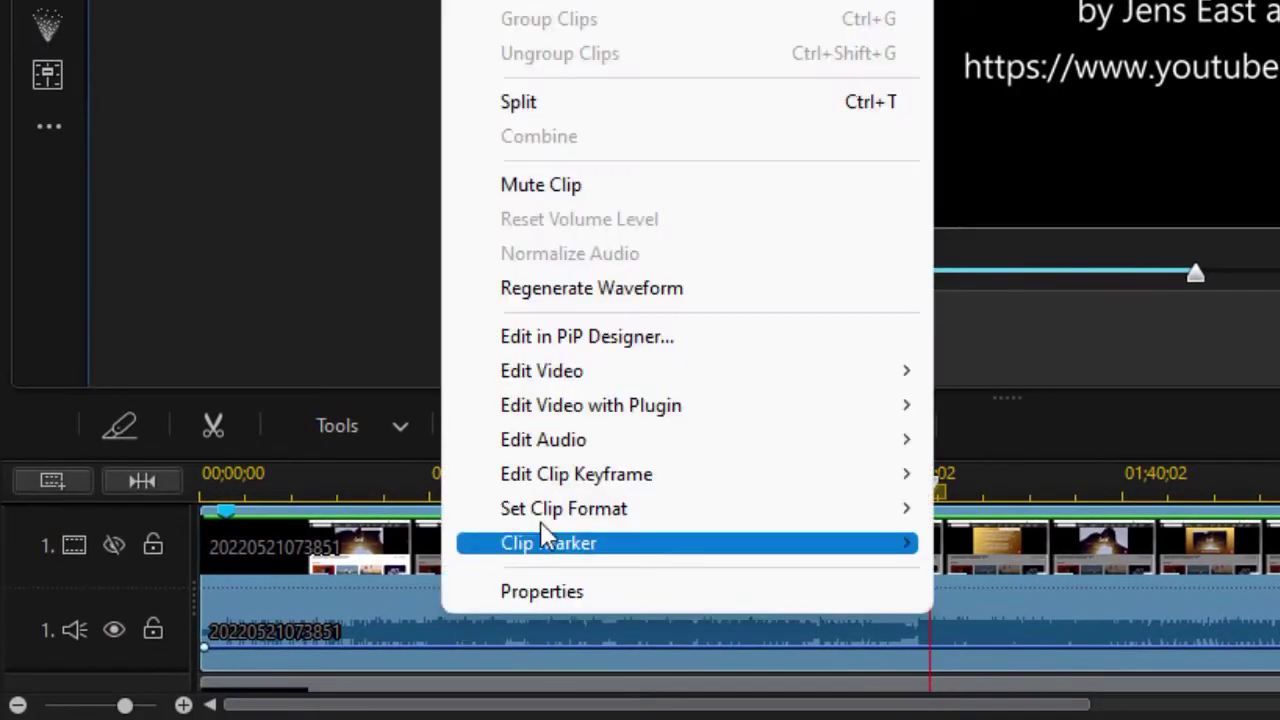
Send the clip's audio to AudioDirector through Edit Audio > Audio Editor.
mouse_move(579, 451)
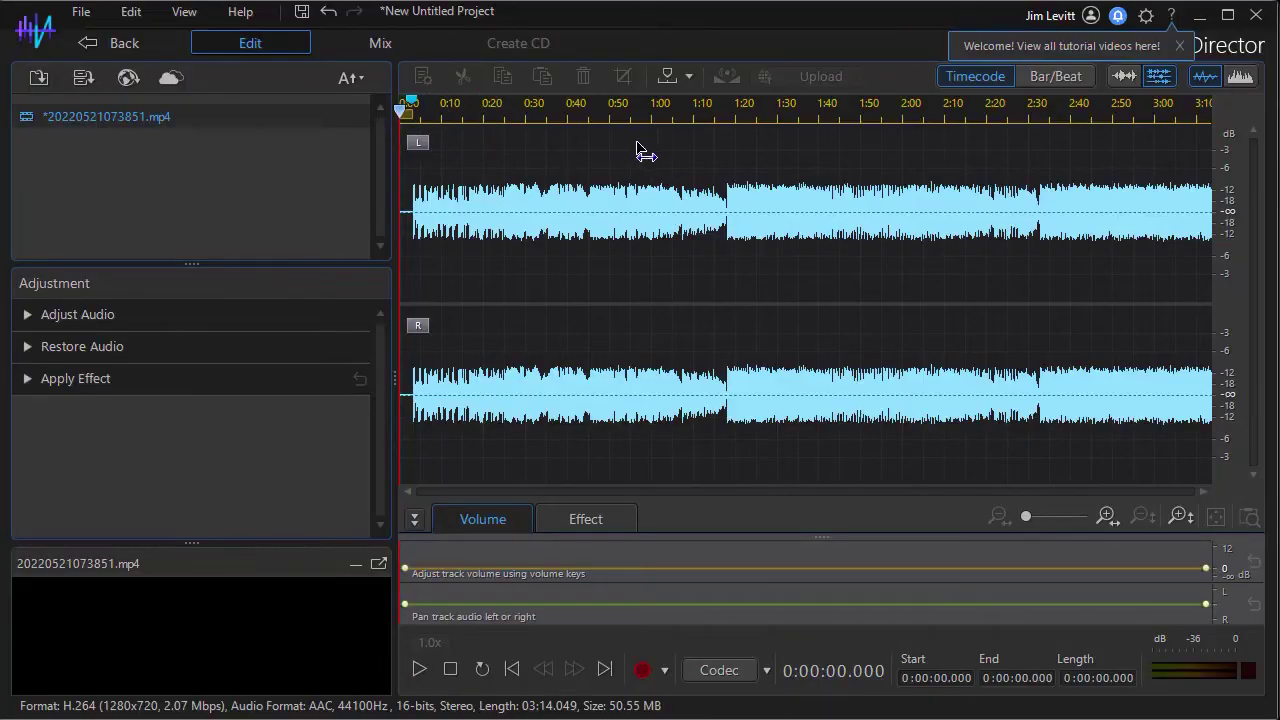
Move the playhead to about 1:15.9 and play a short stretch of the song.
left_click_drag(640, 150, 720, 147)
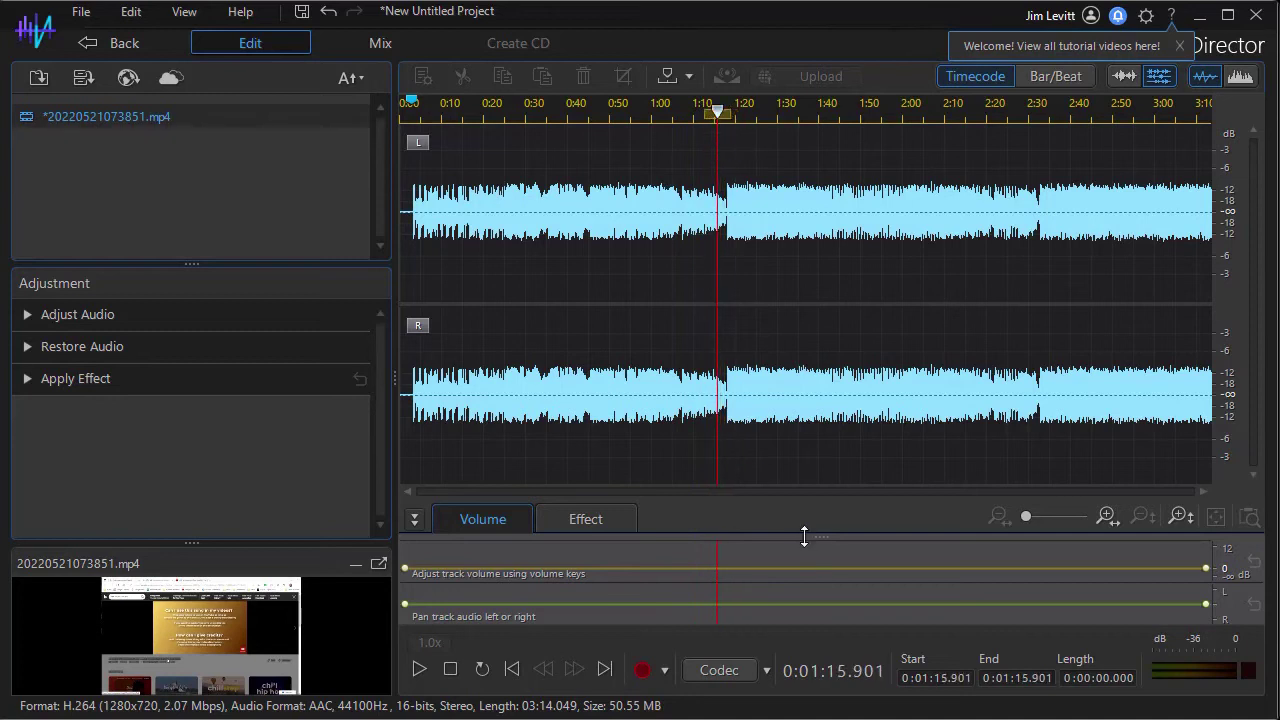
left_click(420, 671)
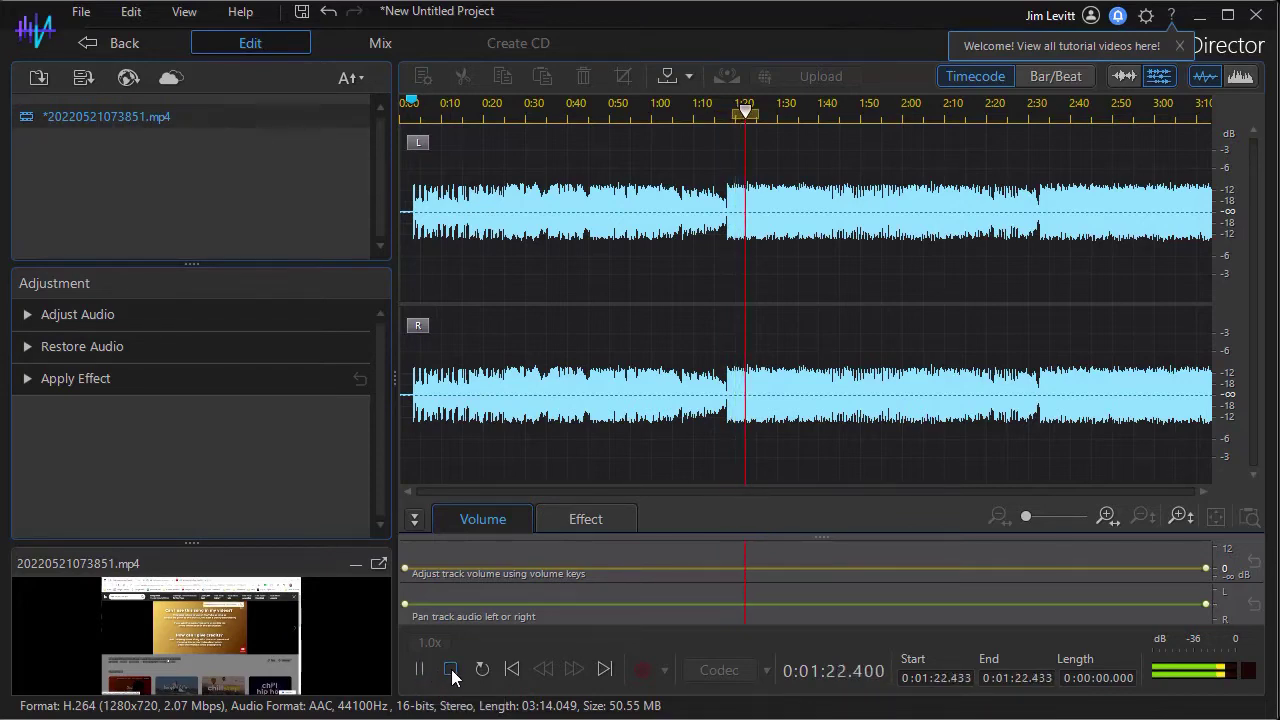
left_click(450, 676)
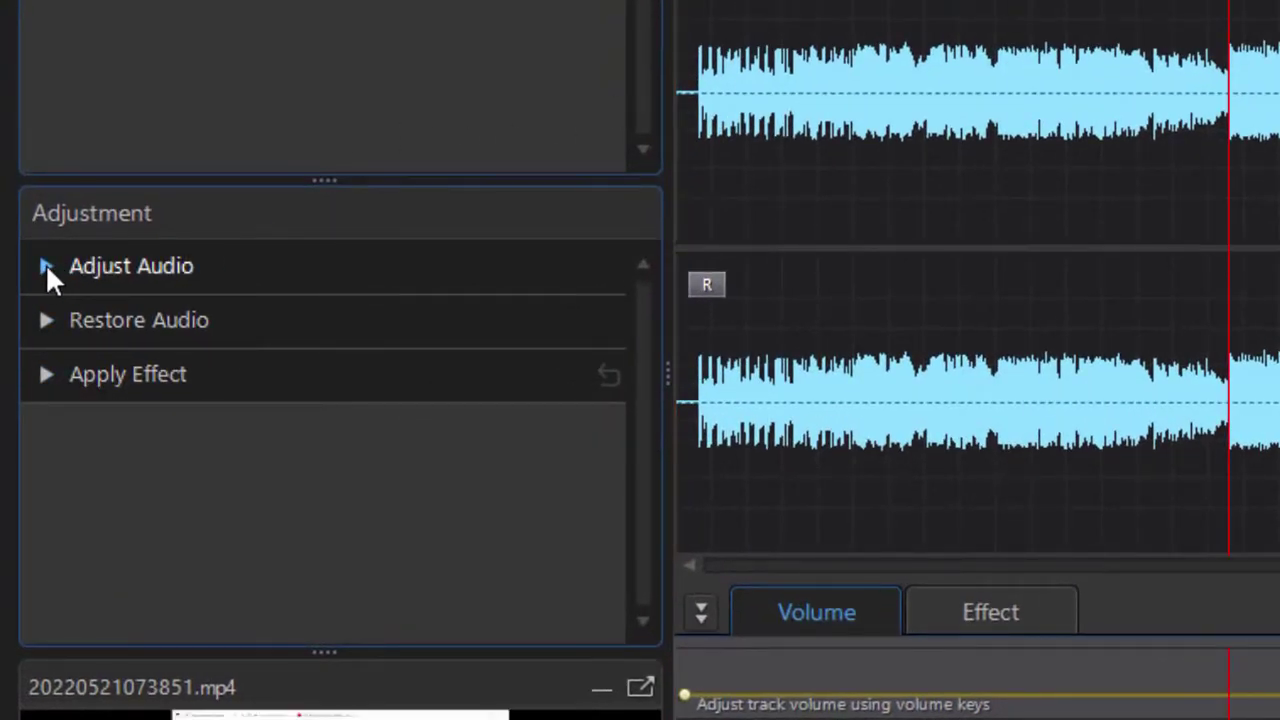
Open Vocal Removal/Boost in Music from the Adjust Audio effects group.
left_click(46, 266)
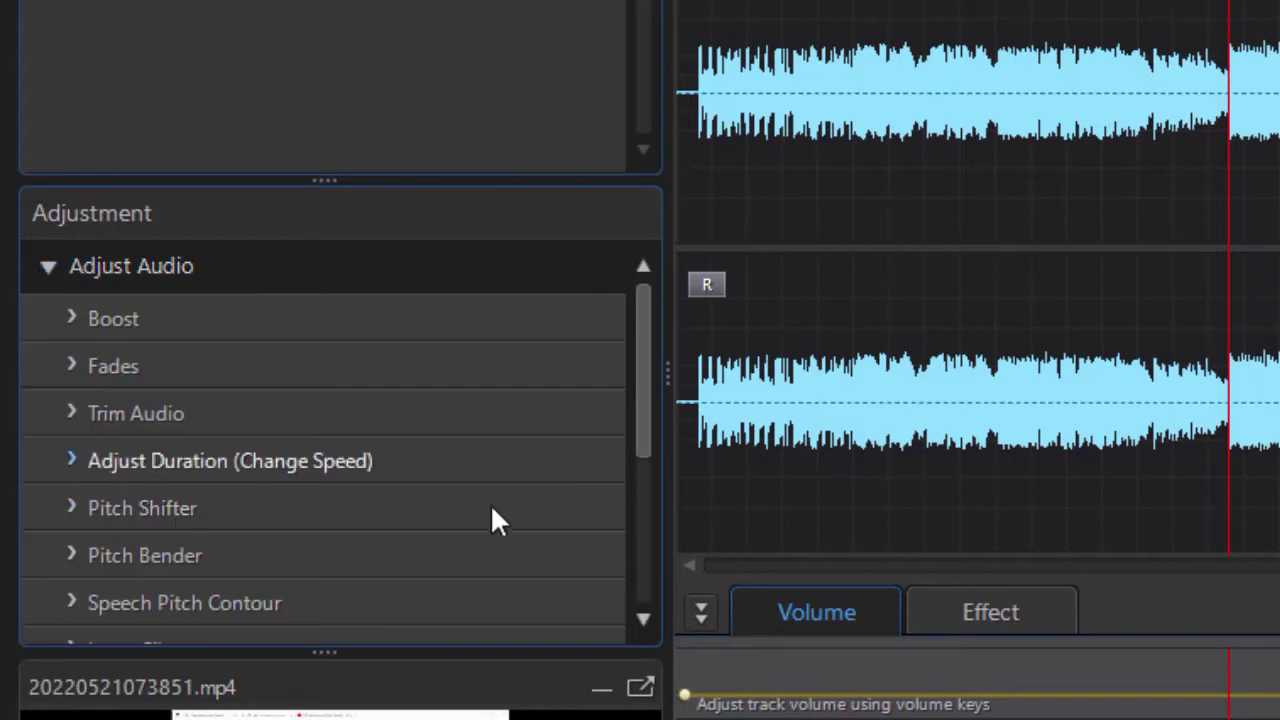
scroll(655, 460, "down", 3)
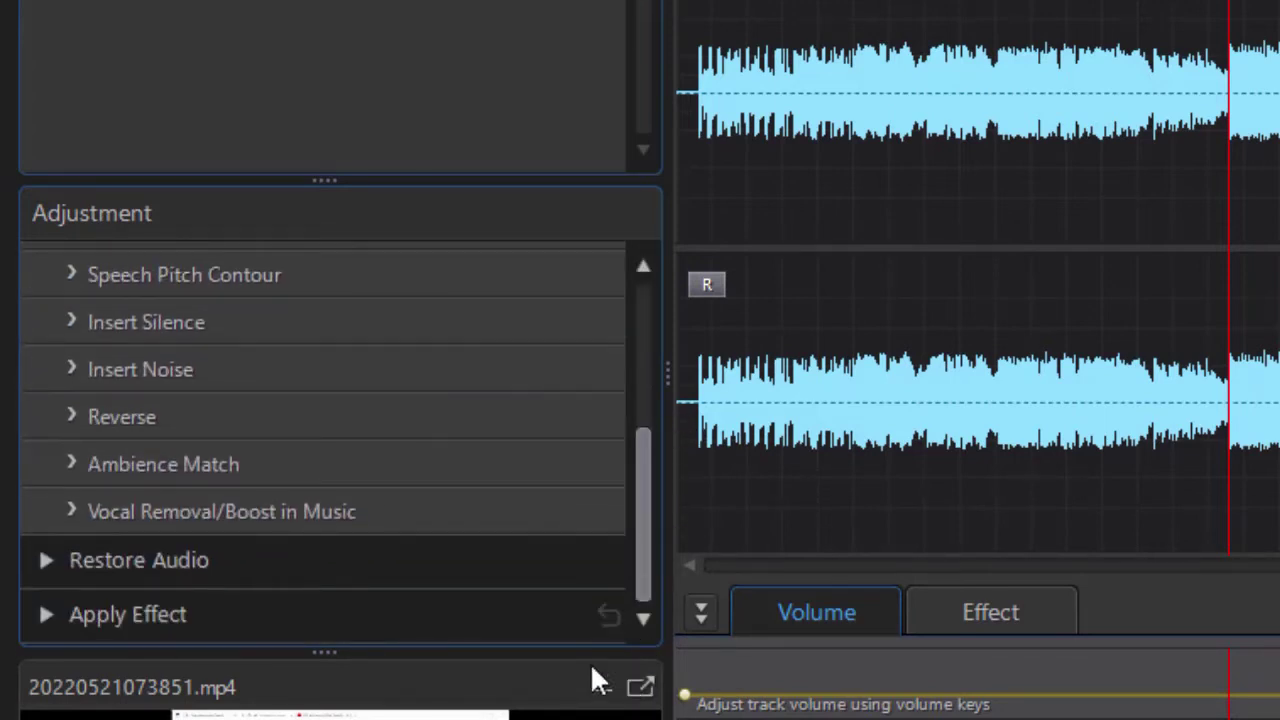
left_click(157, 505)
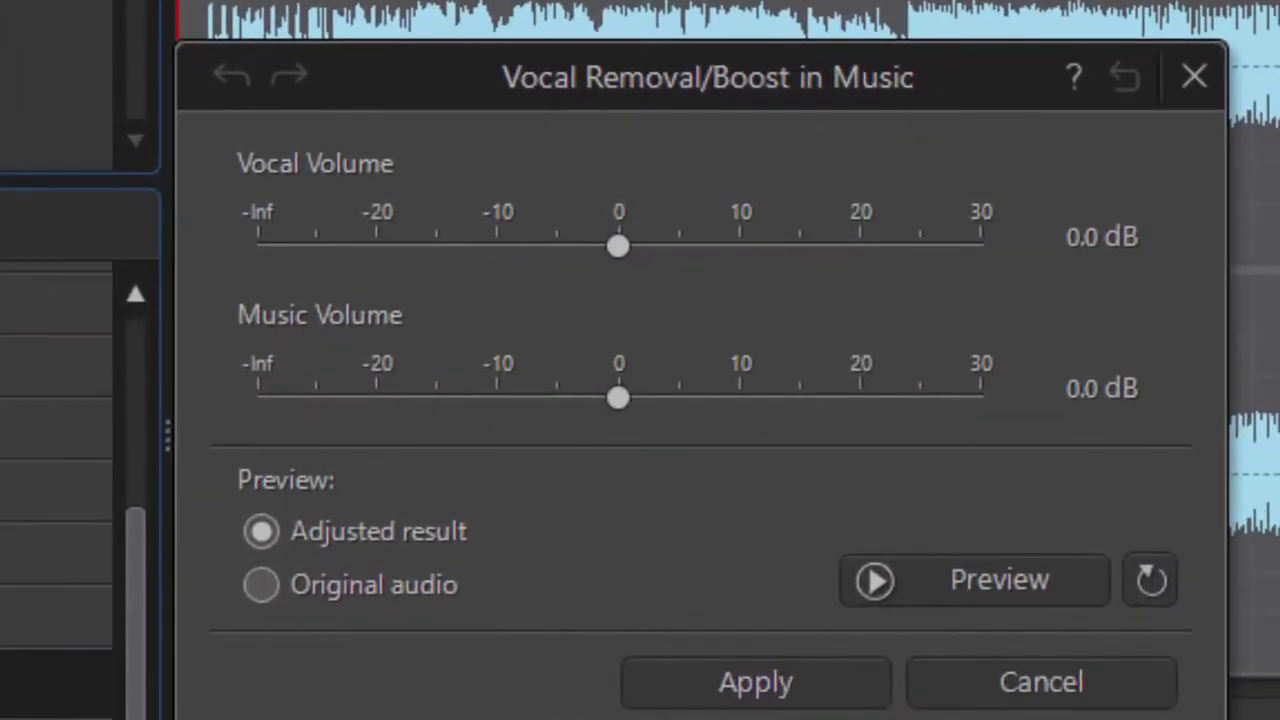
Preview the song twice with the effect at its 0.0 dB defaults.
left_click(992, 593)
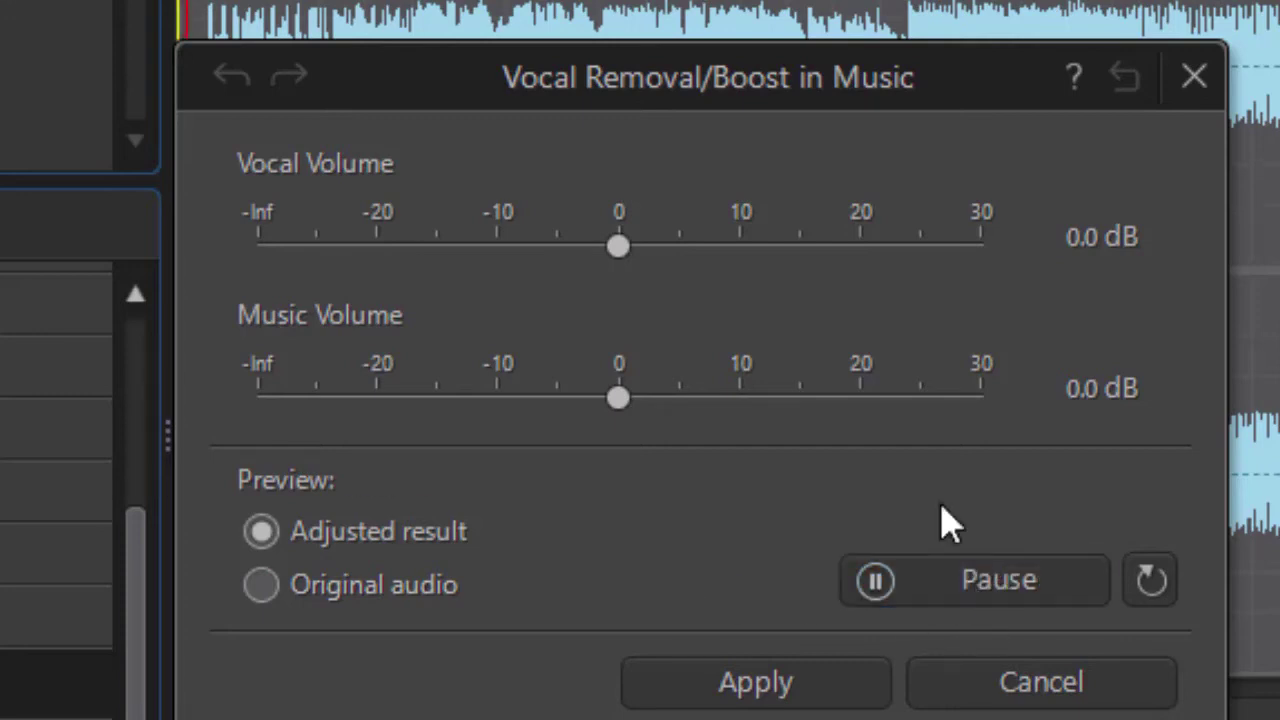
left_click(938, 586)
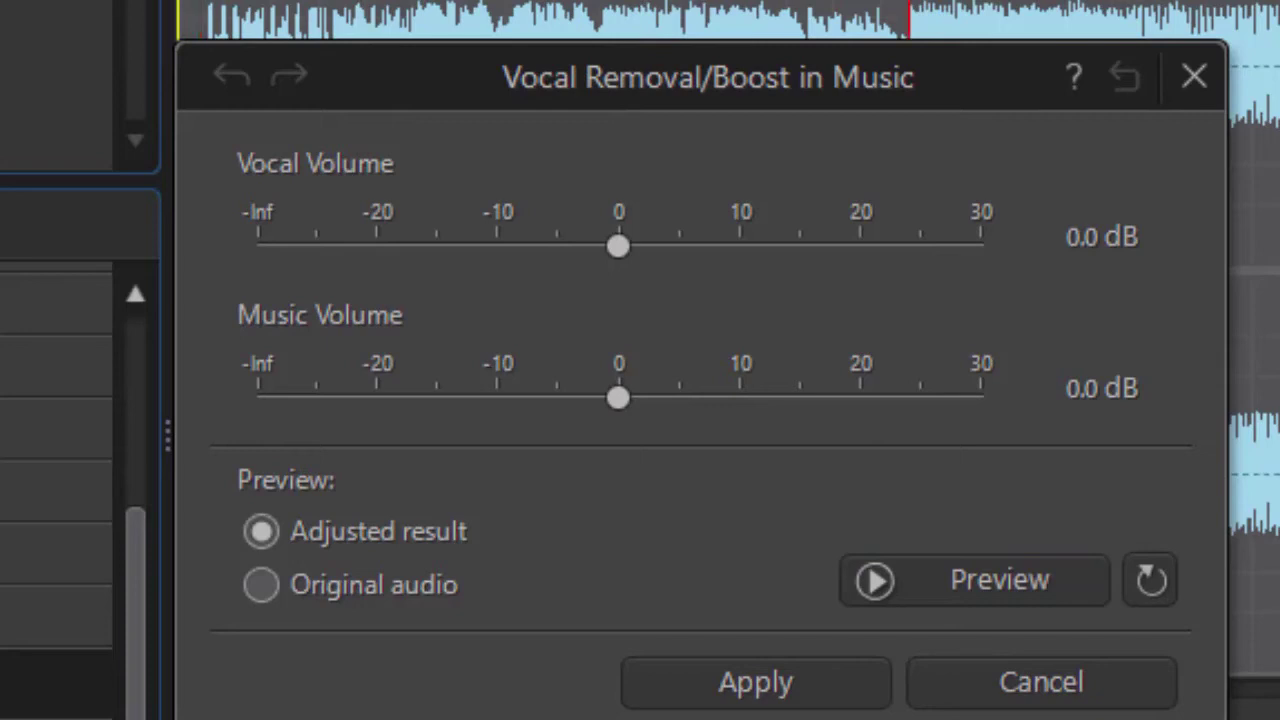
left_click(982, 594)
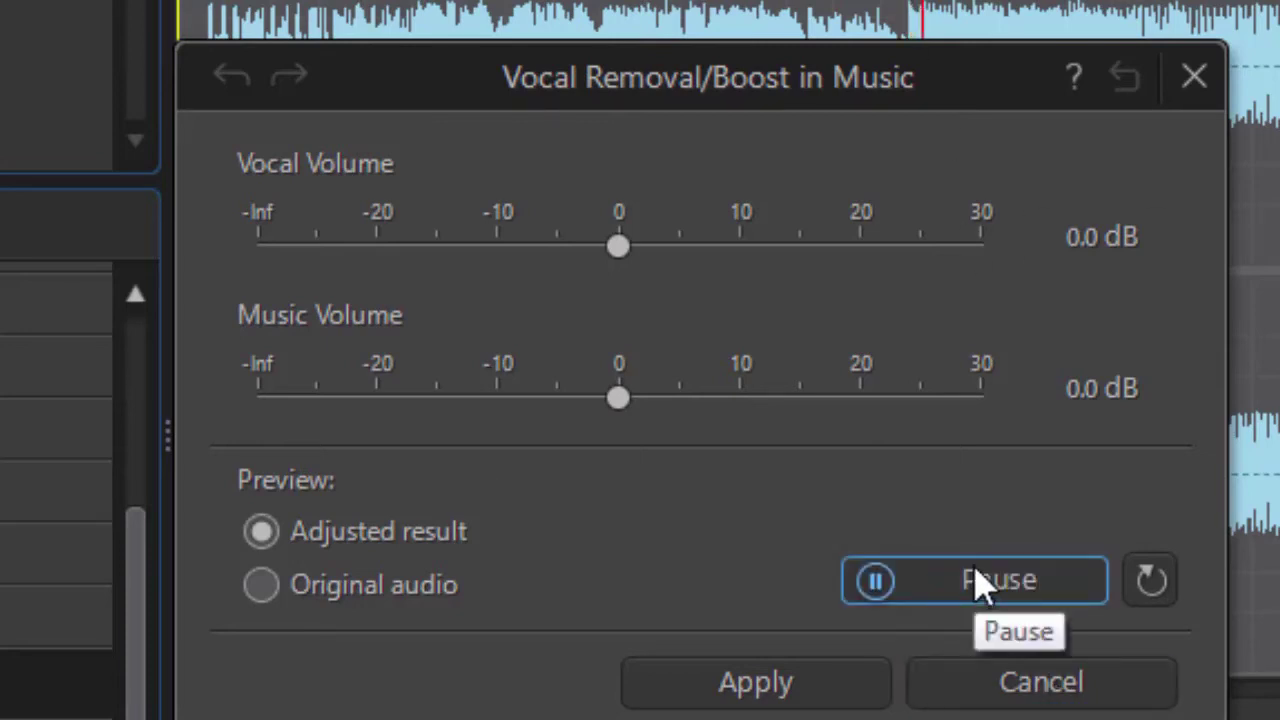
left_click(998, 582)
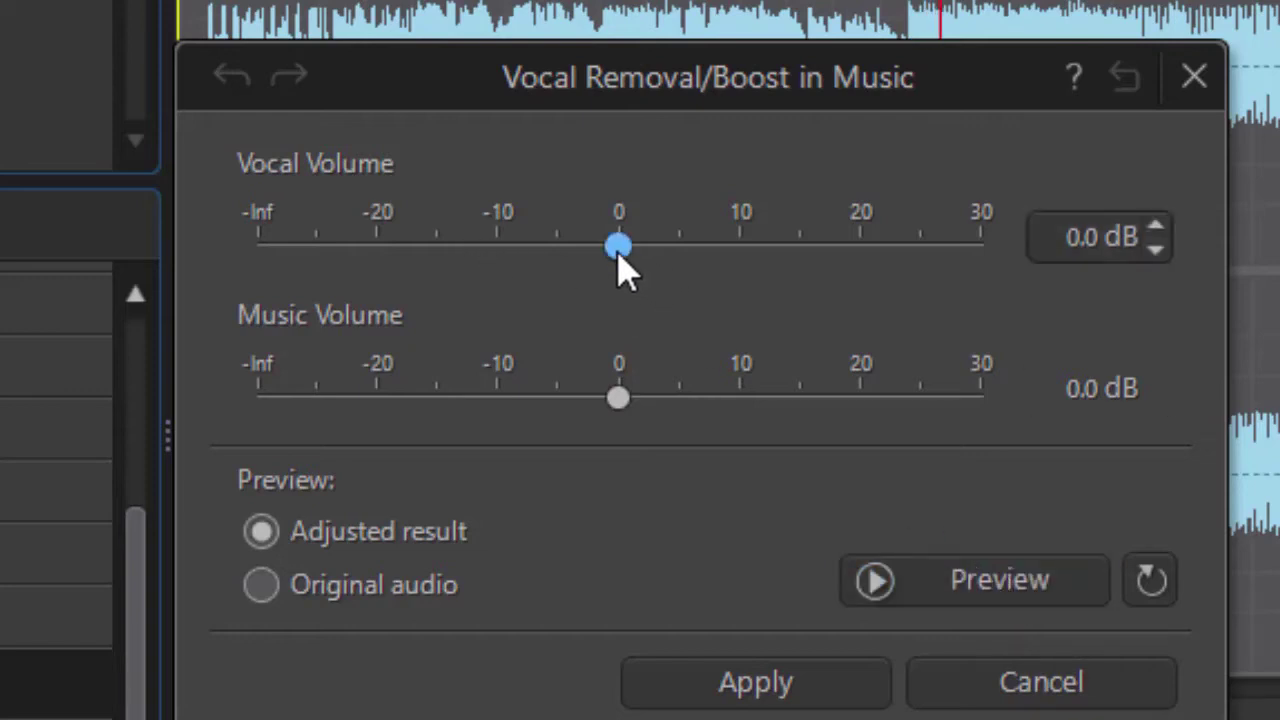
Lower Vocal Volume to -19.9 dB and preview the quieter vocals.
left_click_drag(618, 253, 378, 248)
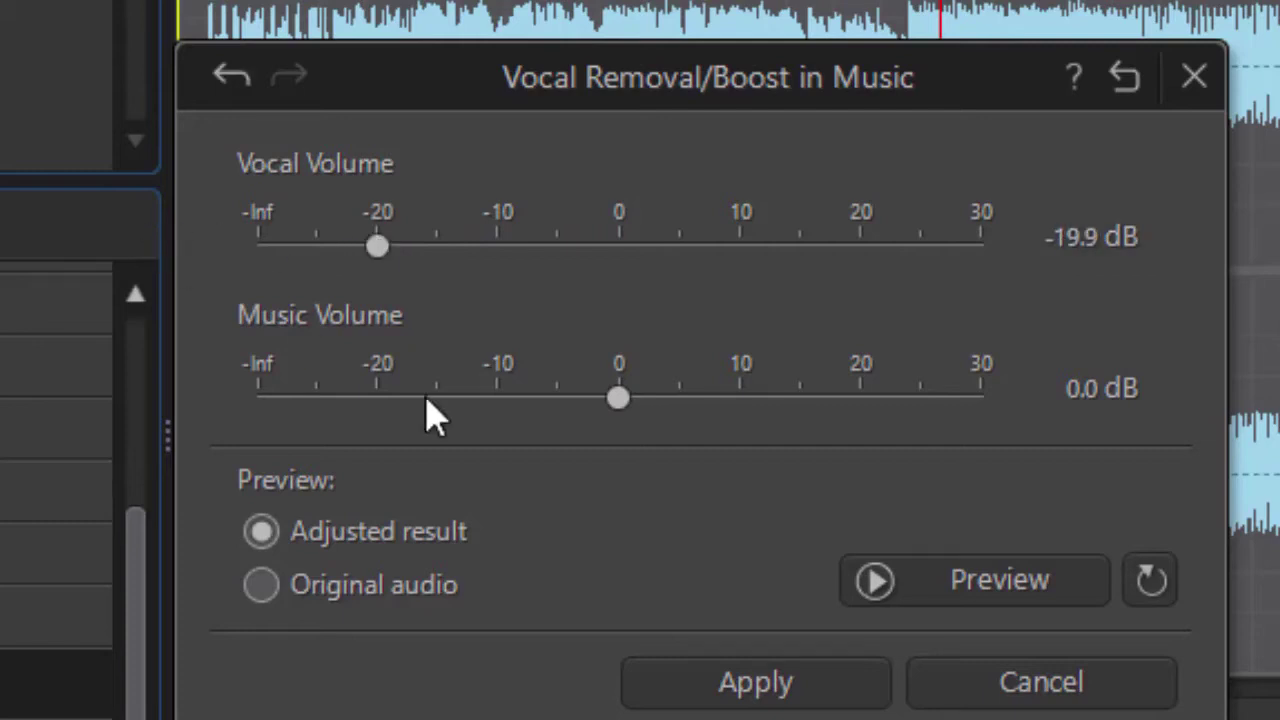
left_click(993, 592)
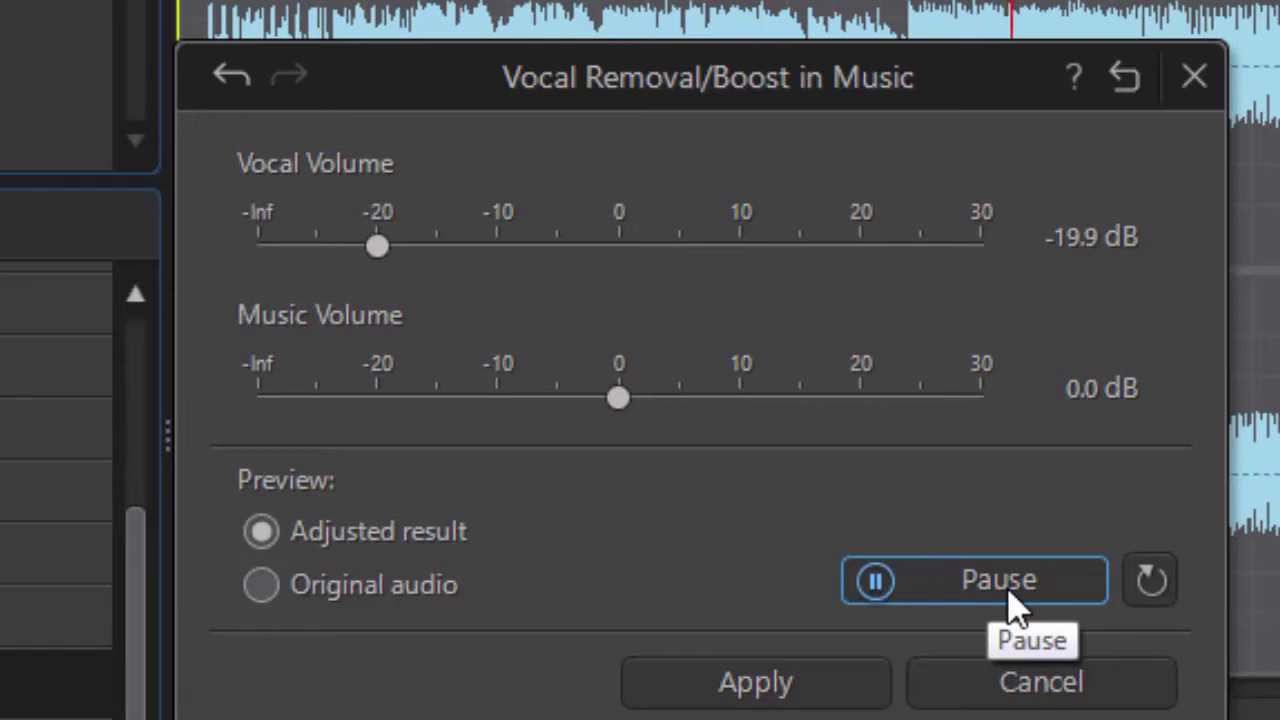
left_click(1015, 588)
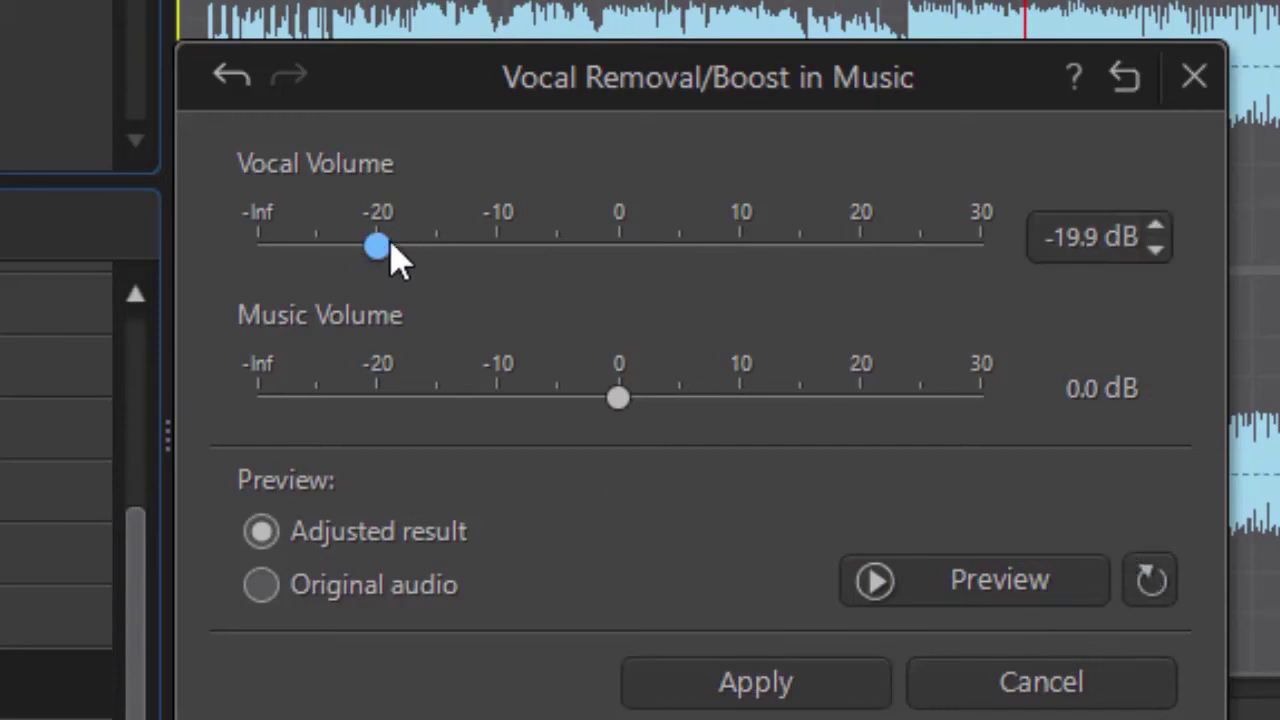
Reset Vocal Volume to 0 dB.
left_click_drag(380, 245, 614, 272)
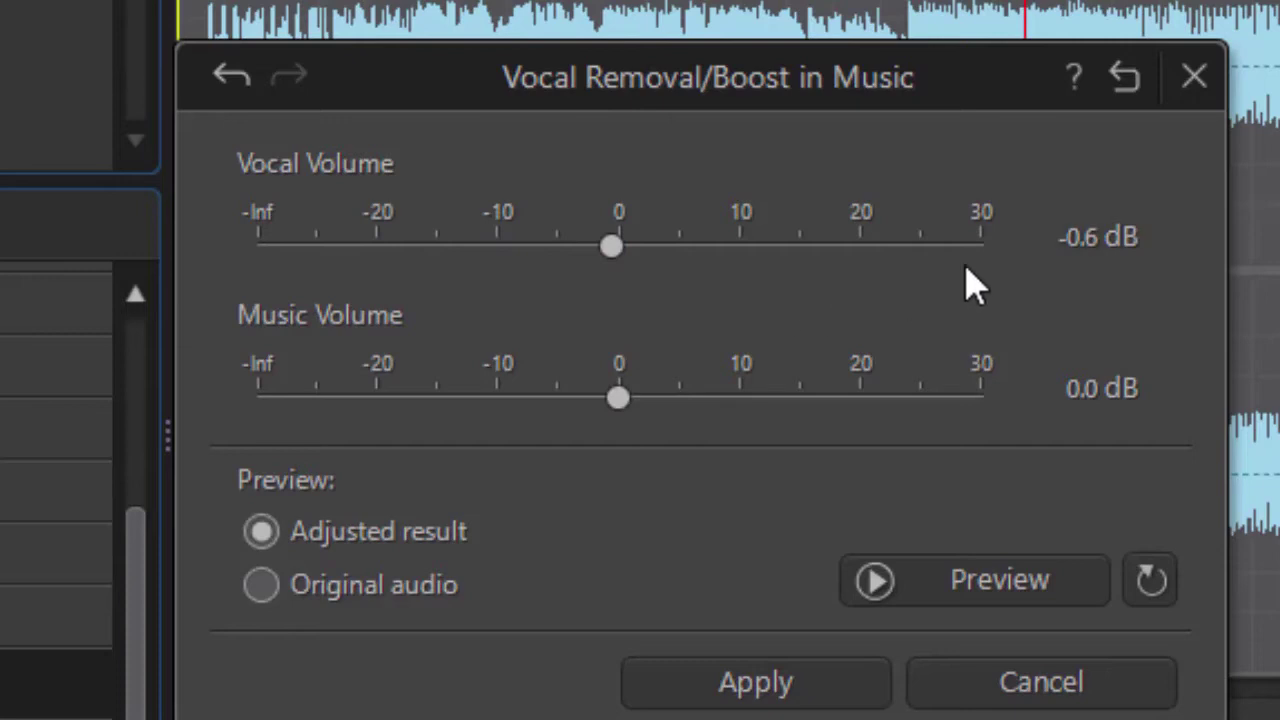
left_click(1086, 240)
type("0")
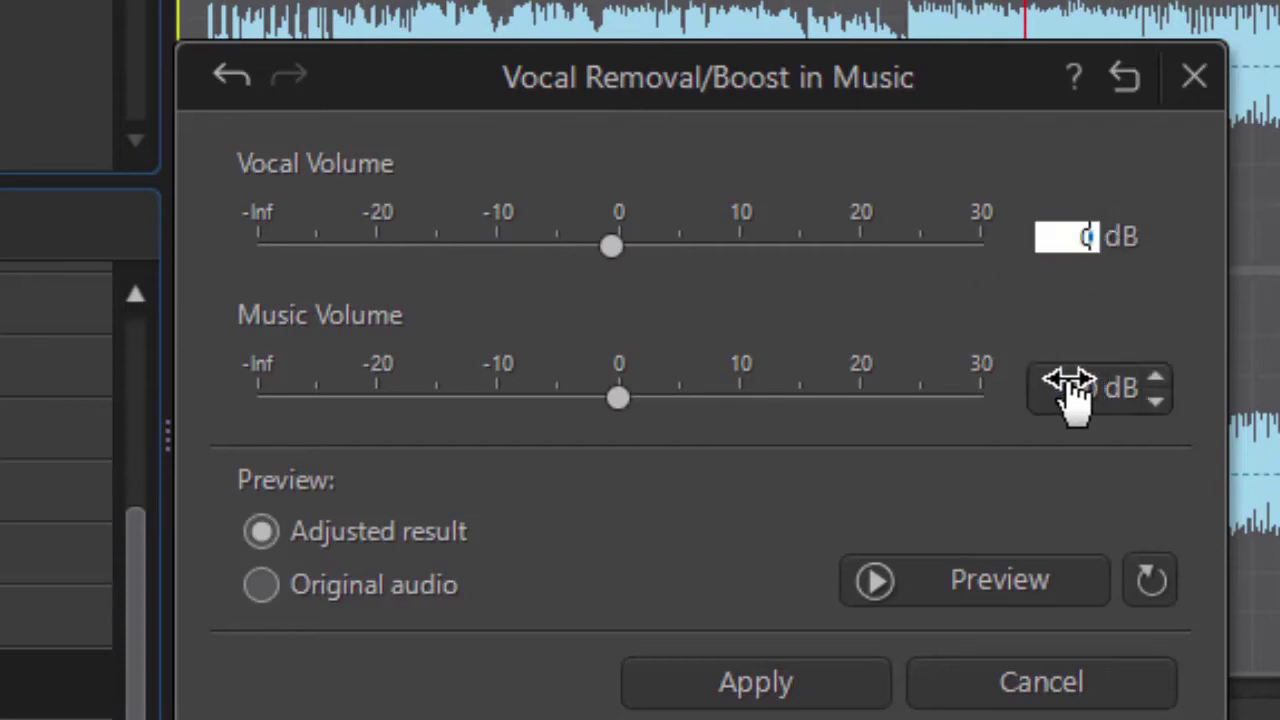
key("Return")
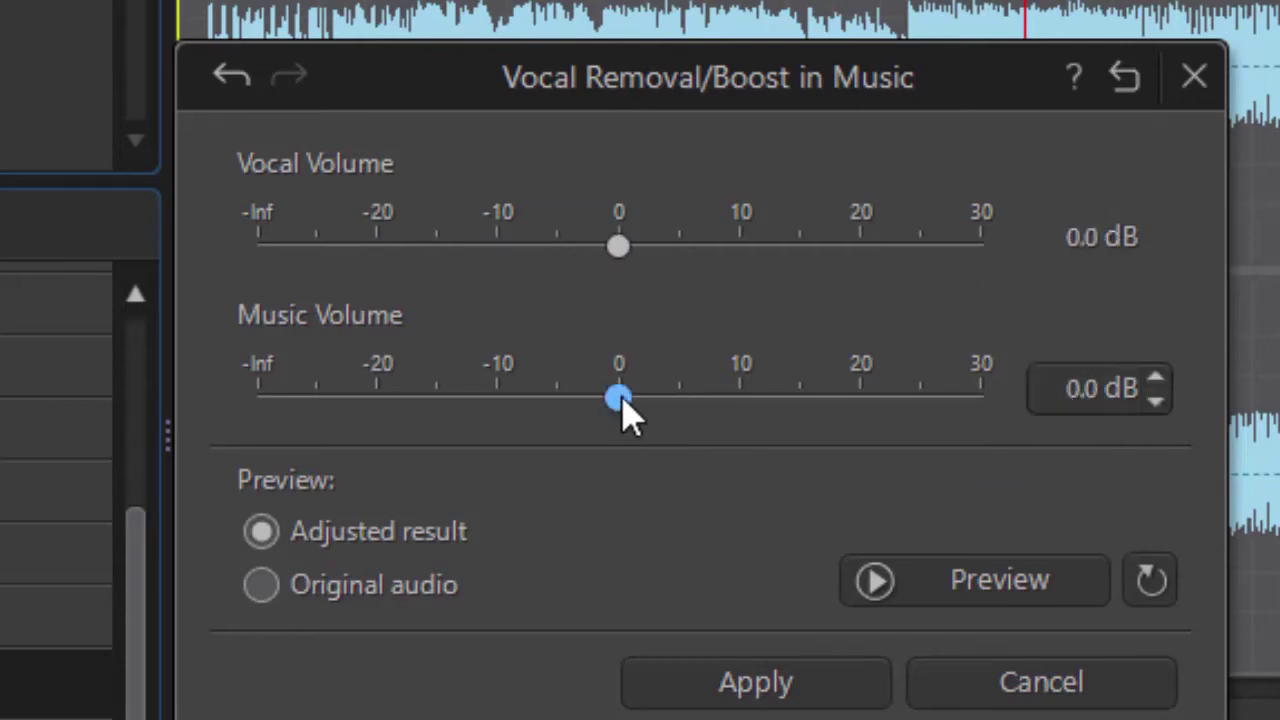
Try Music Volume at about -21 dB in a preview, then raise it back toward zero.
left_click_drag(627, 405, 372, 405)
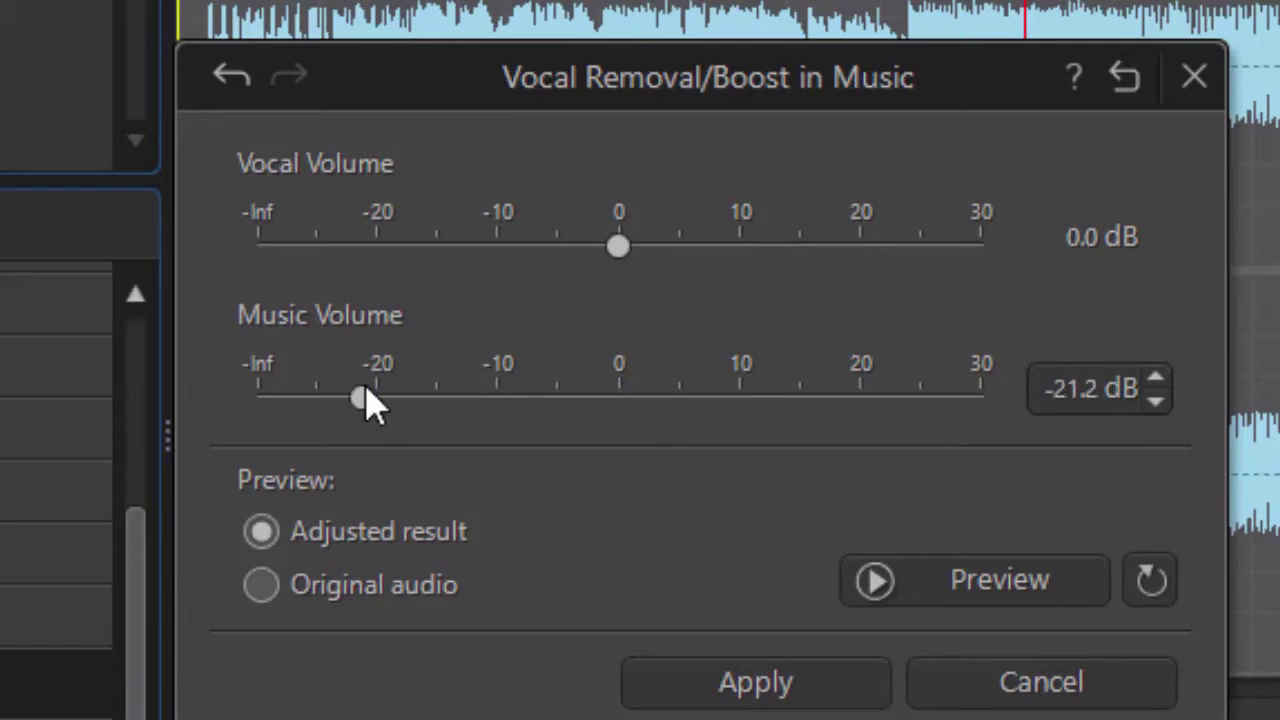
left_click(1000, 586)
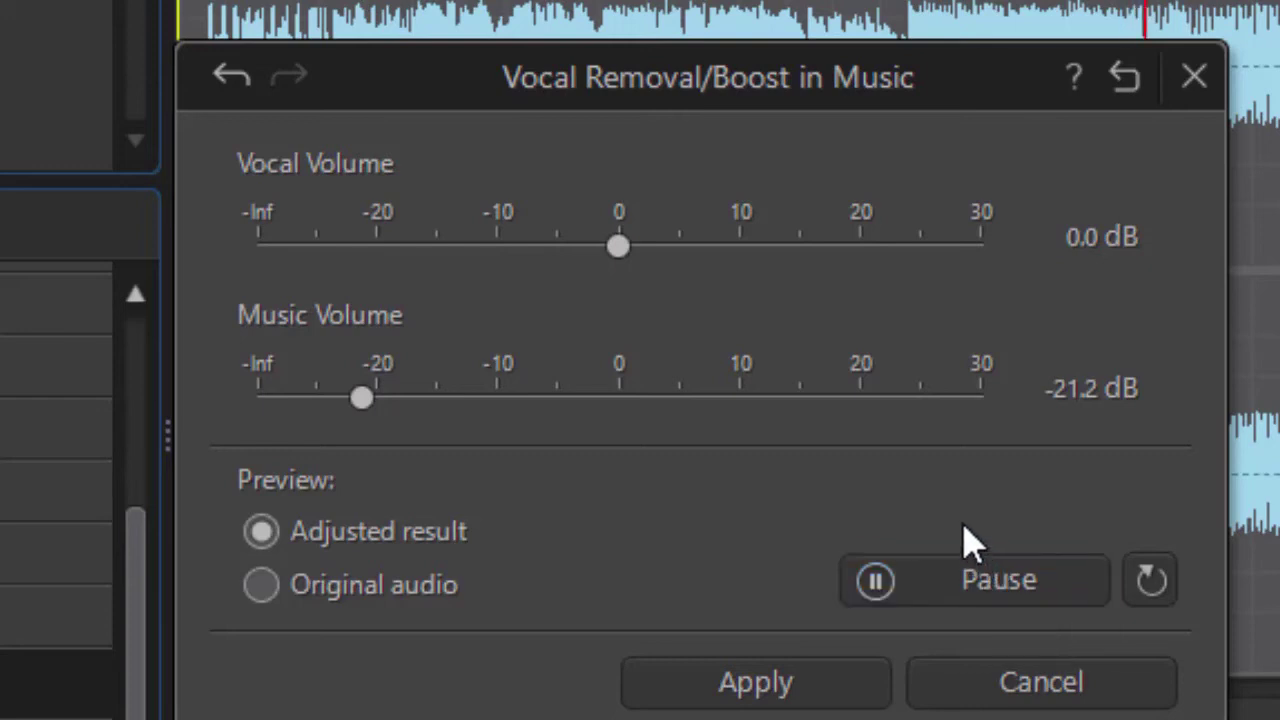
left_click(977, 590)
left_click_drag(369, 409, 614, 406)
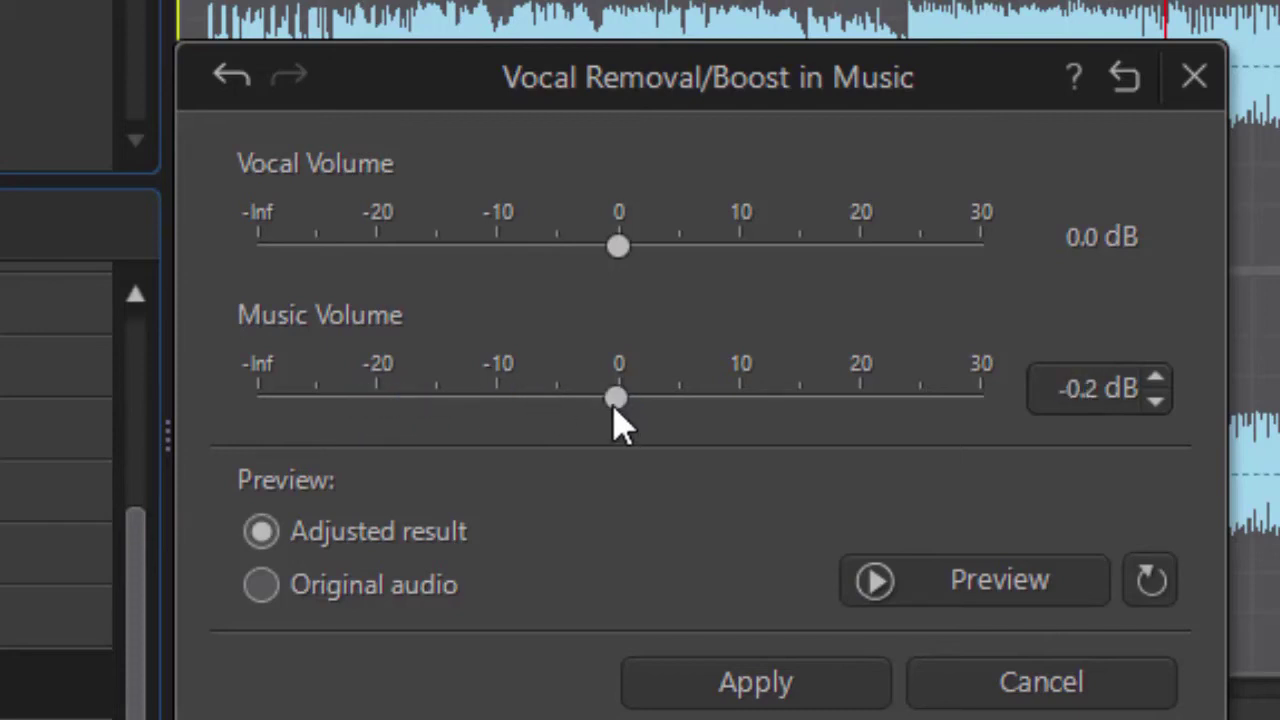
Set Music Volume to 0 and Vocal Volume to -22 dB, preview, and apply it.
left_click(1100, 390)
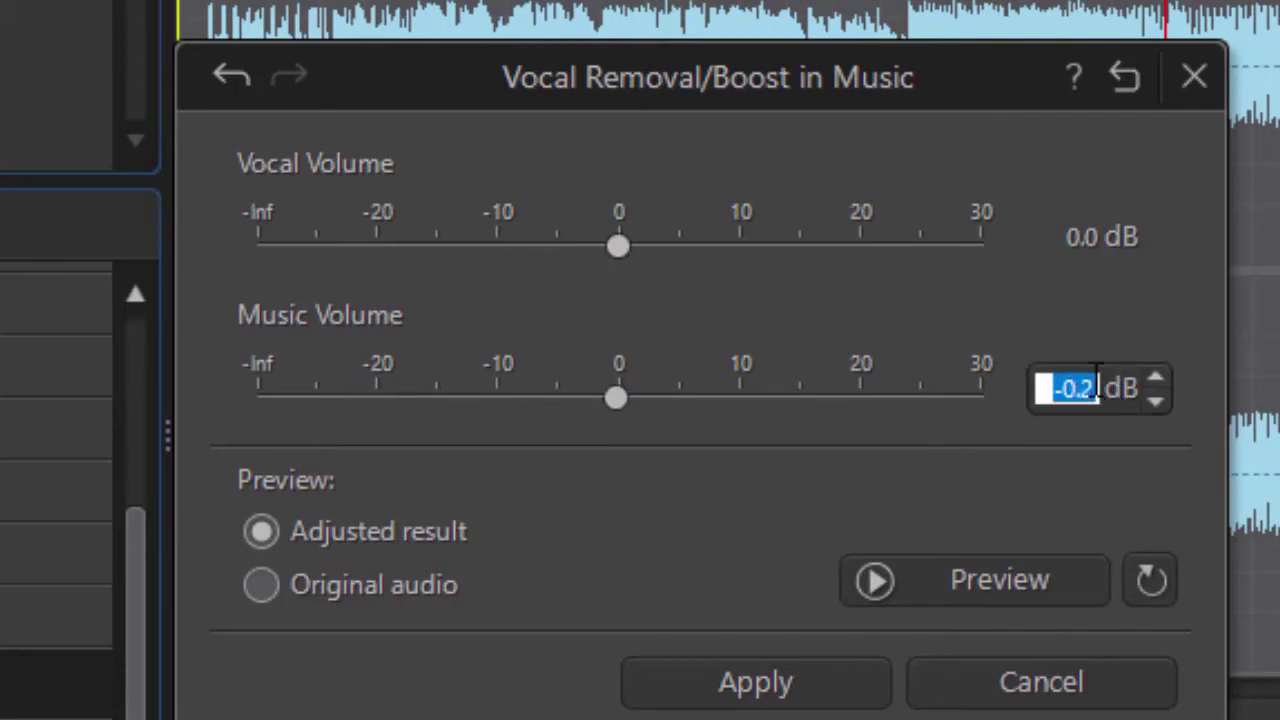
type("0")
left_click_drag(364, 260, 363, 268)
left_click(957, 588)
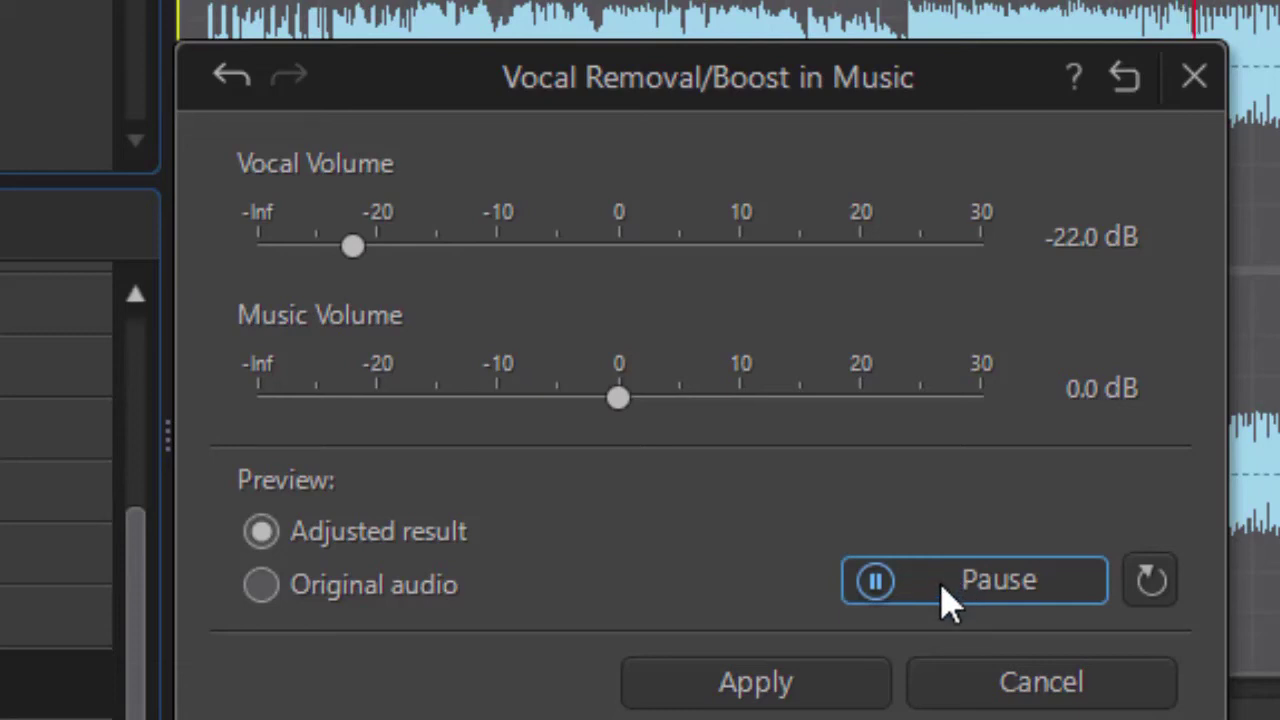
left_click(954, 594)
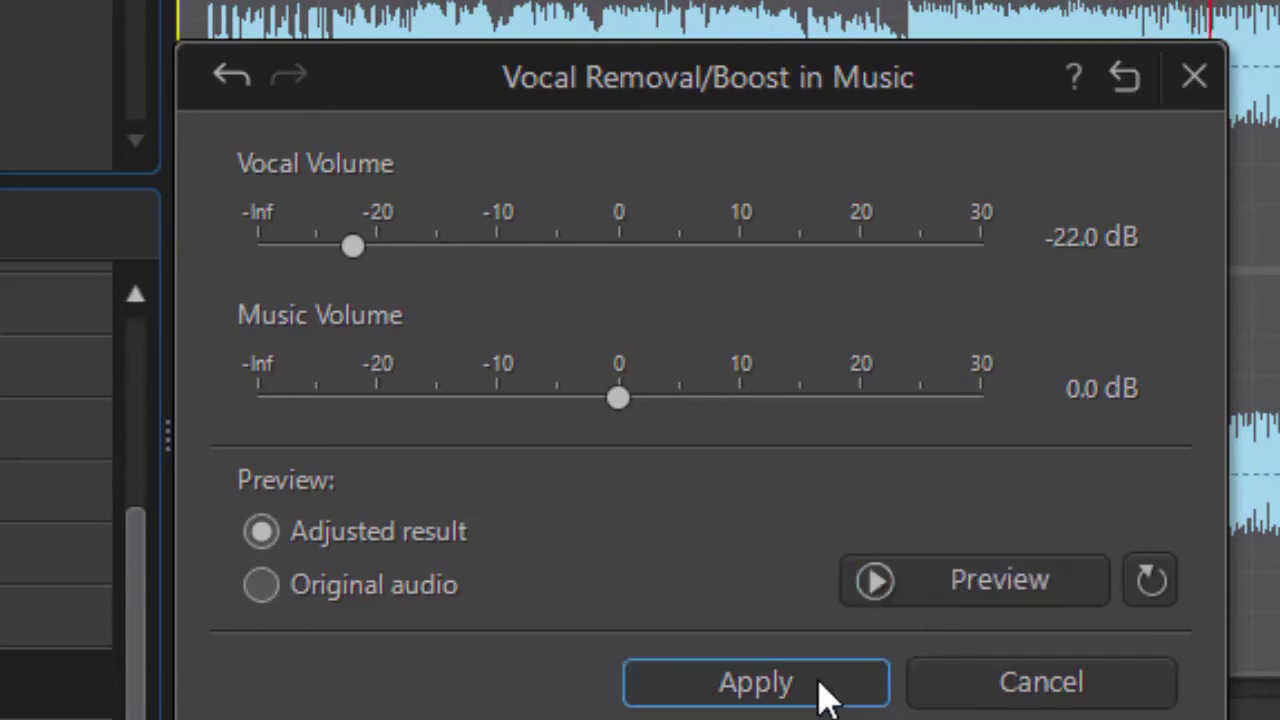
left_click(807, 689)
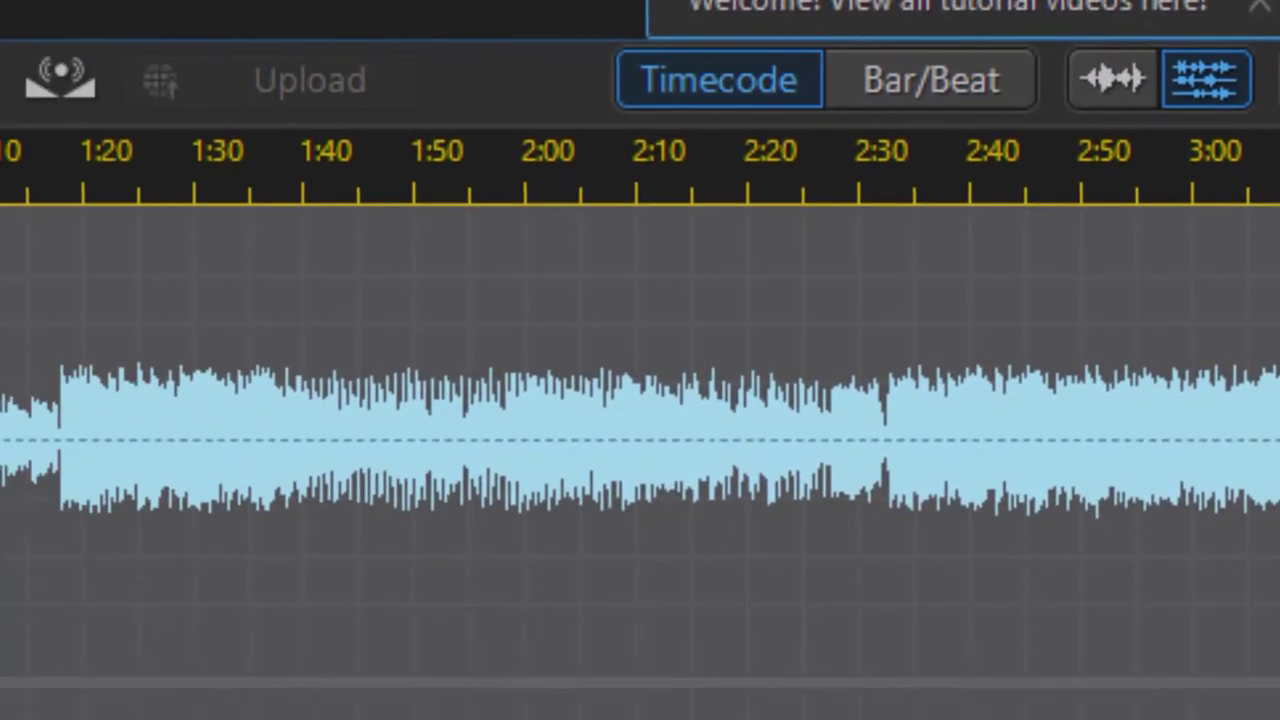
Close AudioDirector and save the vocal-reduced audio back to PowerDirector.
left_click(1200, 58)
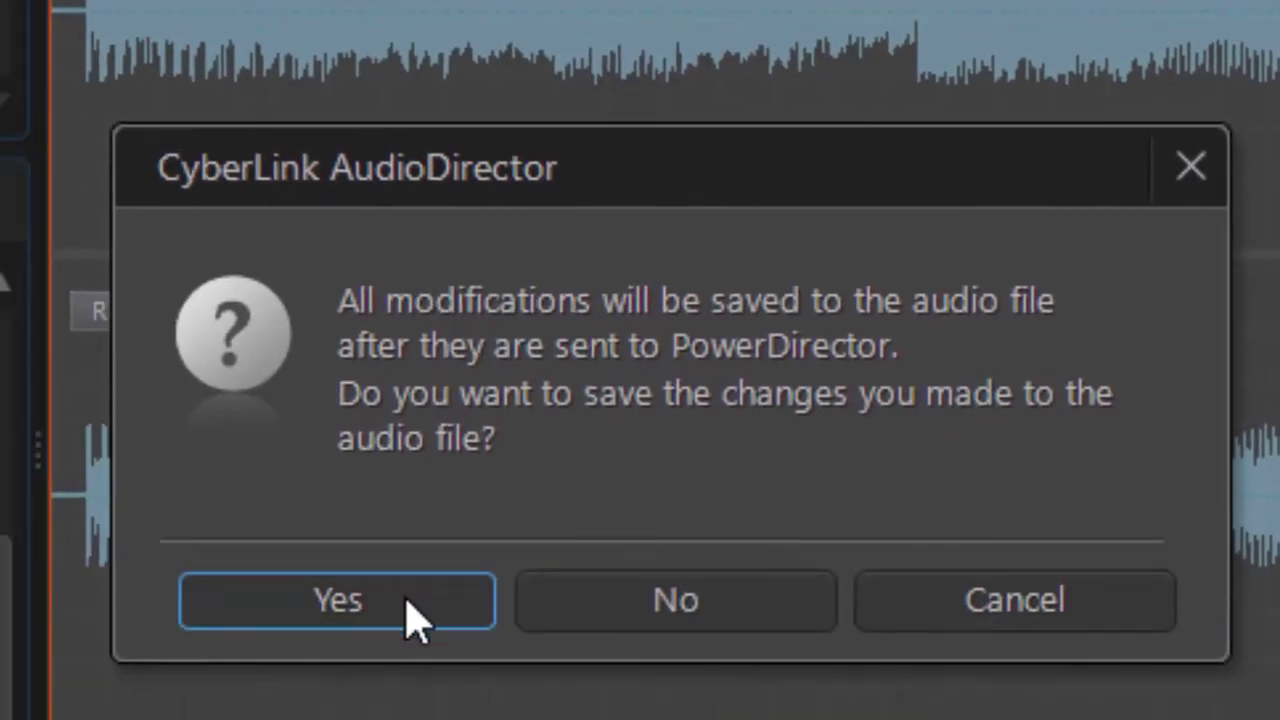
left_click(349, 606)
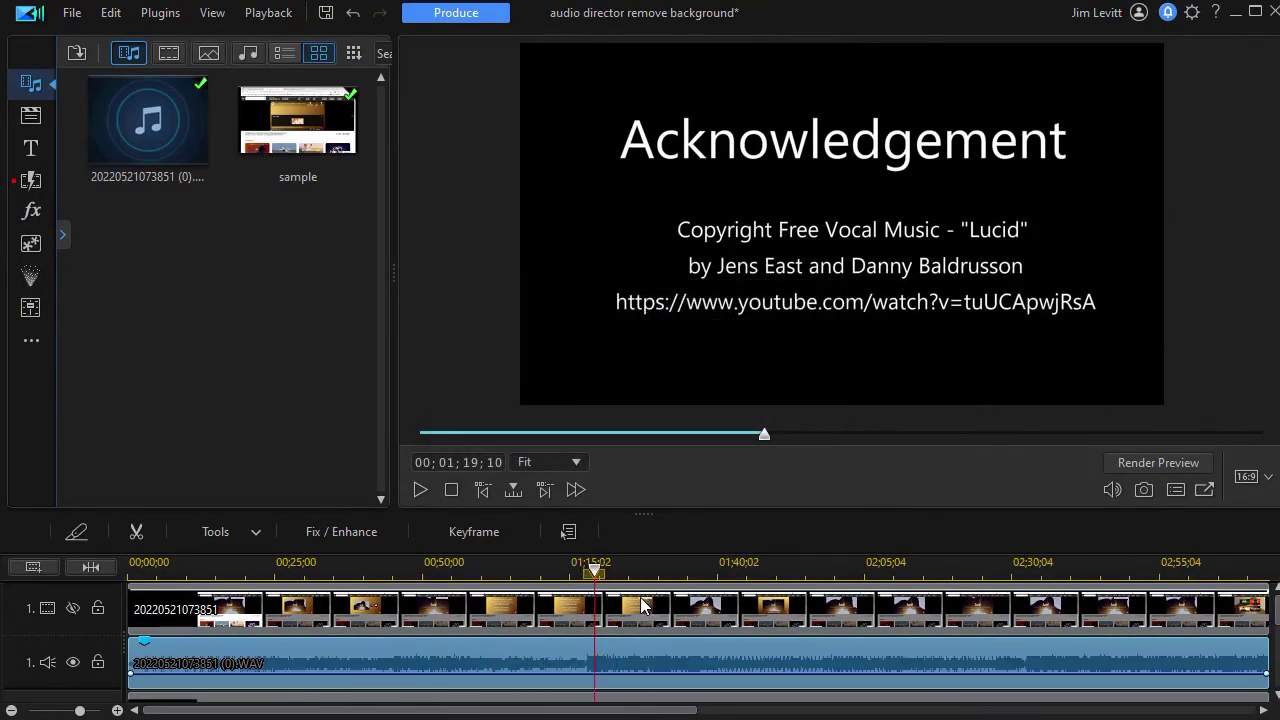
Play the PowerDirector timeline to hear the instrumental track.
left_click(421, 490)
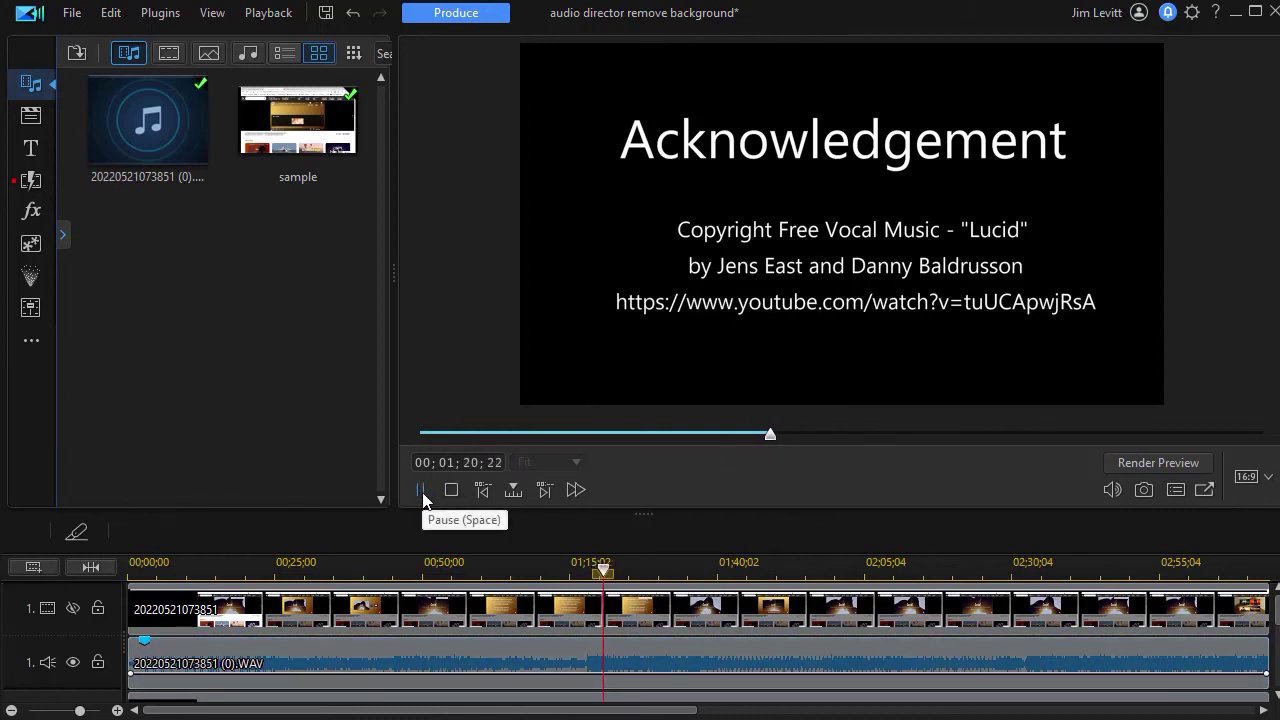